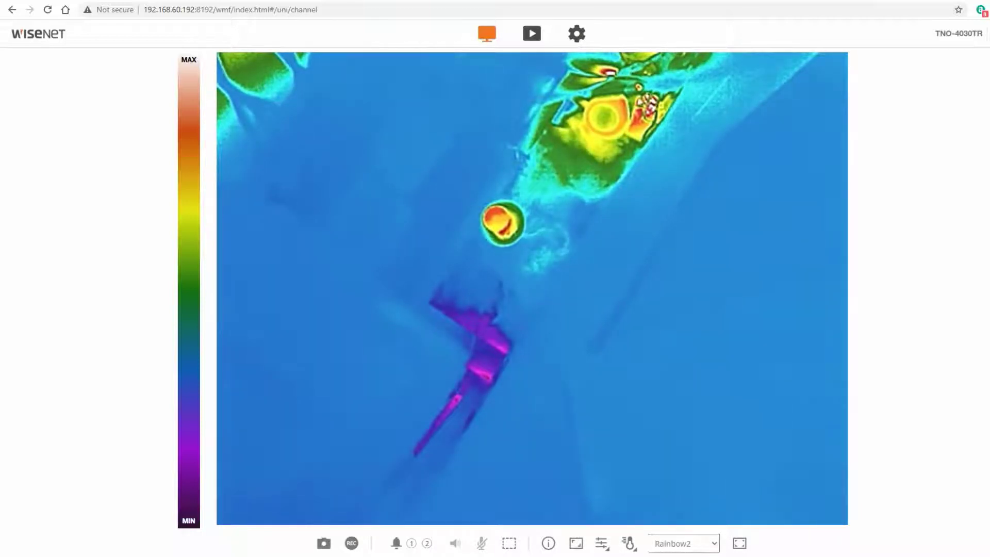
# Step: Open the camera's temperature setup and review the temperature unit and color palette options
pyautogui.click(514, 225)
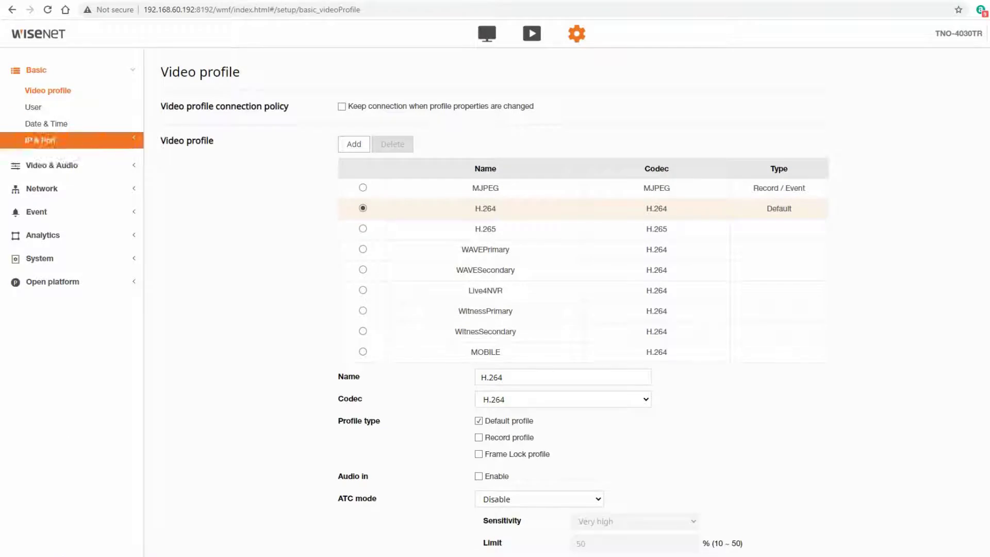
pyautogui.click(52, 165)
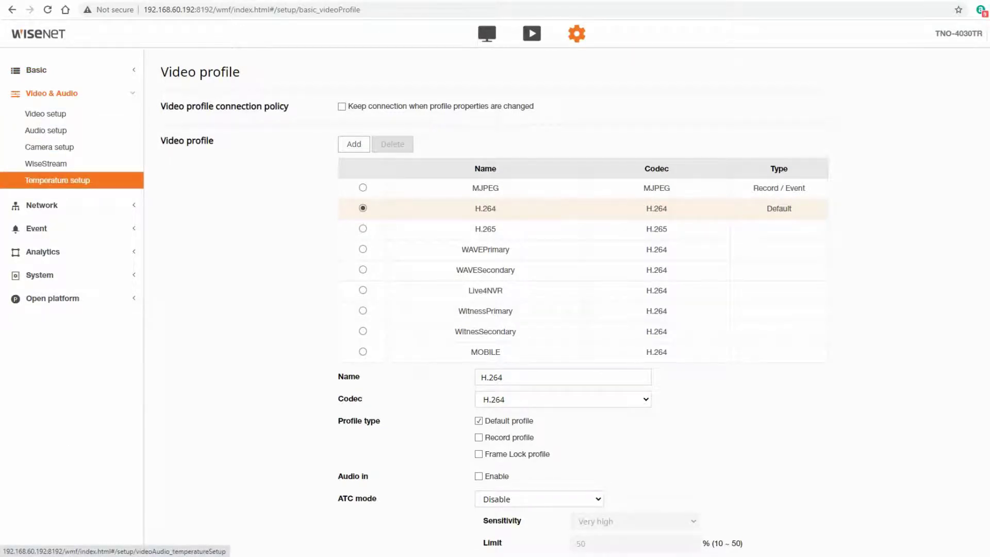
pyautogui.click(56, 180)
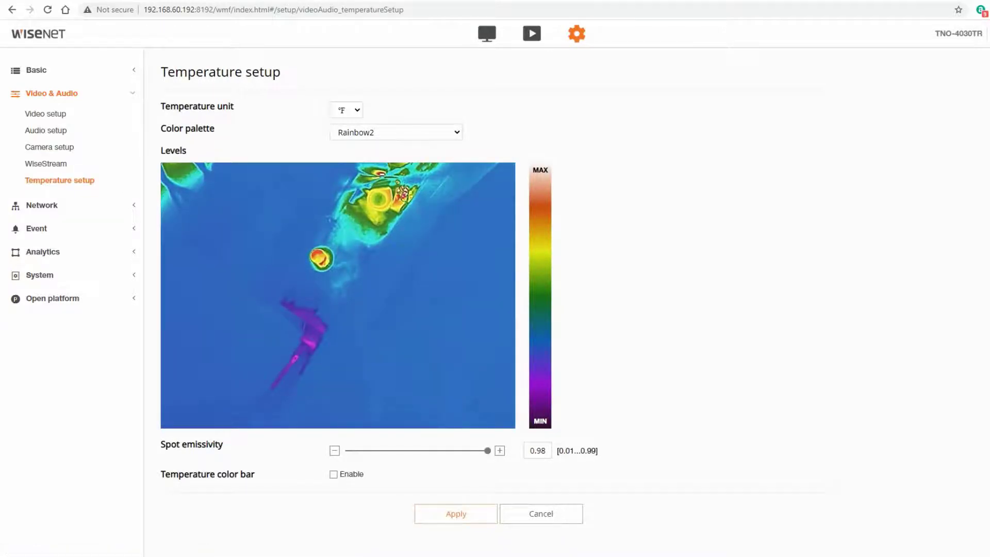
pyautogui.click(346, 109)
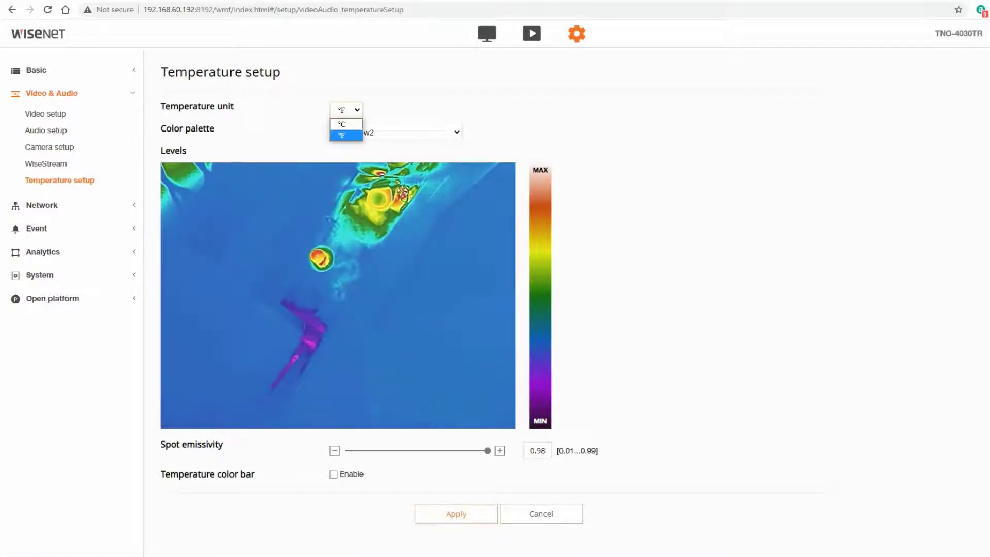
pyautogui.click(346, 135)
pyautogui.click(395, 132)
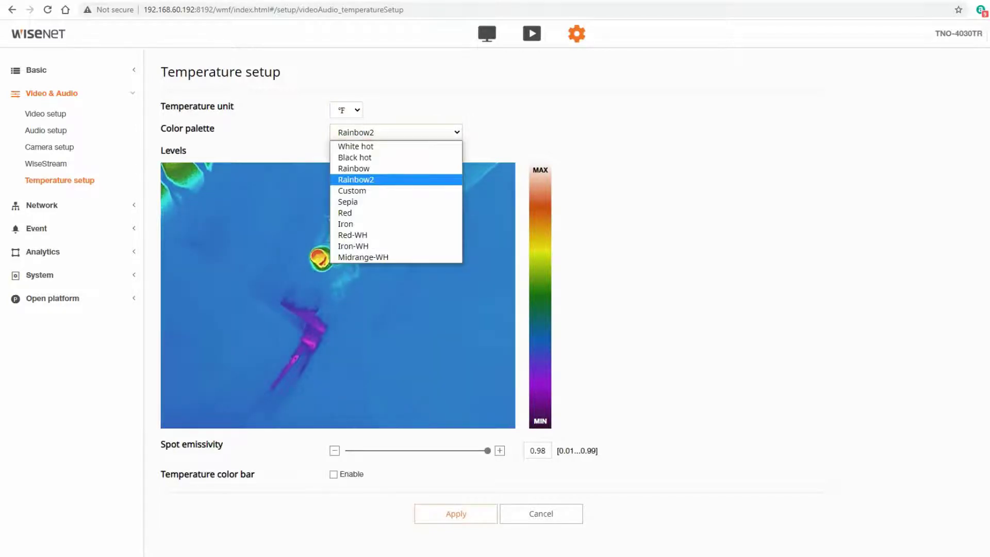
pyautogui.press('Escape')
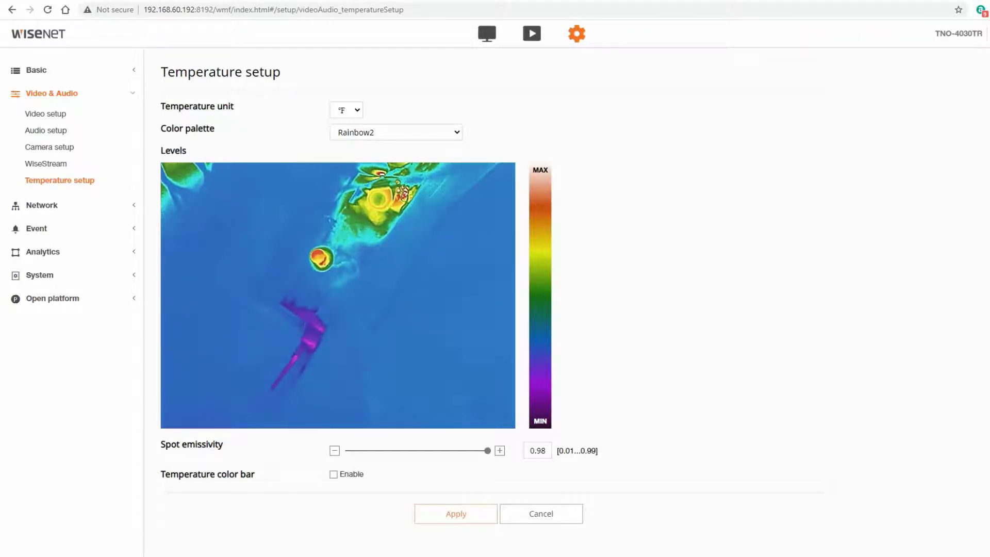
# Step: Enable temperature detection in the analytics settings and place detection area A around the small round hot object
pyautogui.click(43, 251)
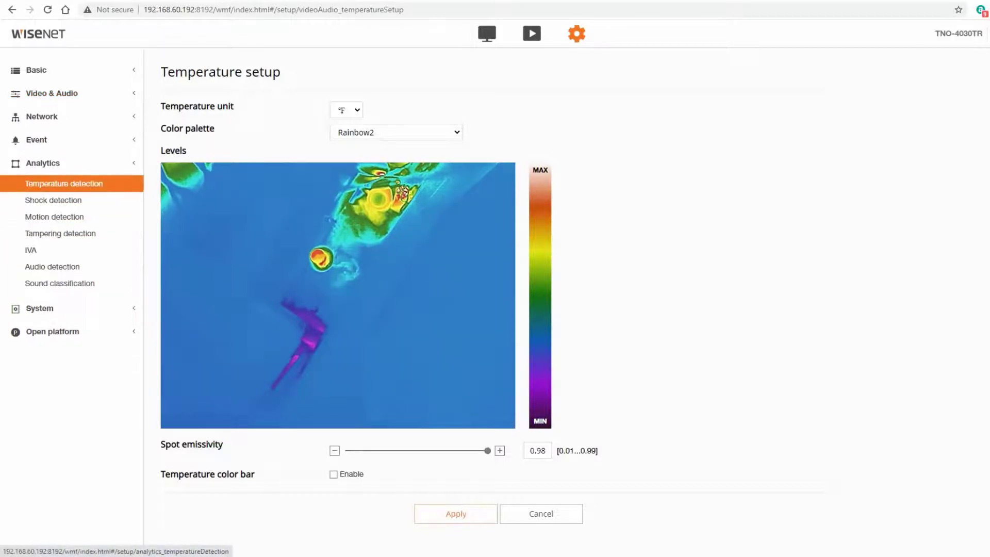
pyautogui.click(64, 183)
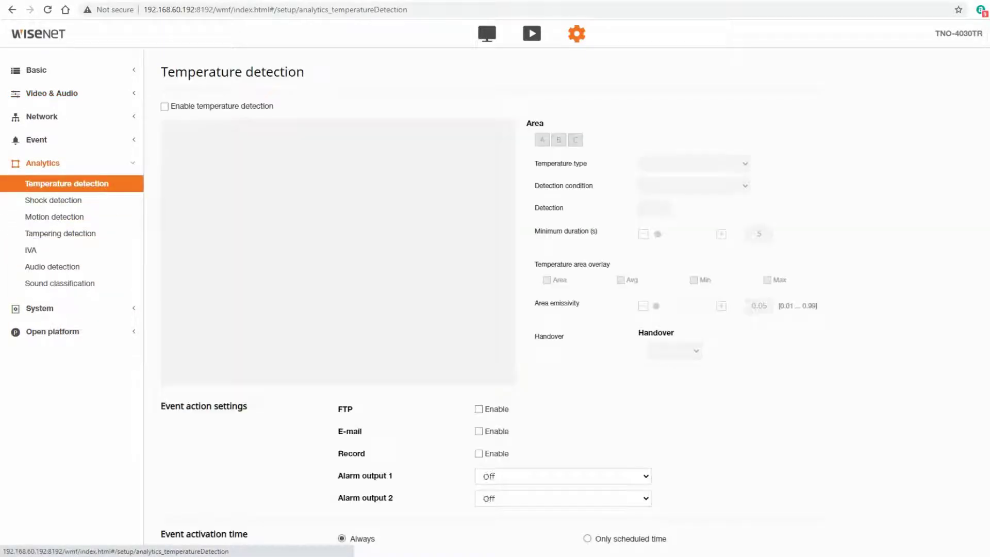
pyautogui.click(164, 106)
pyautogui.click(502, 321)
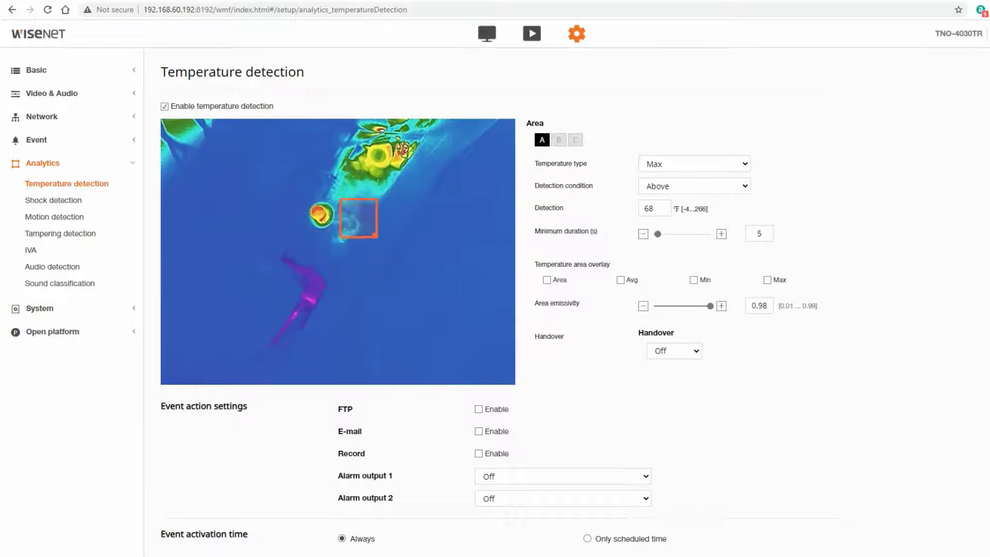
pyautogui.press('Delete')
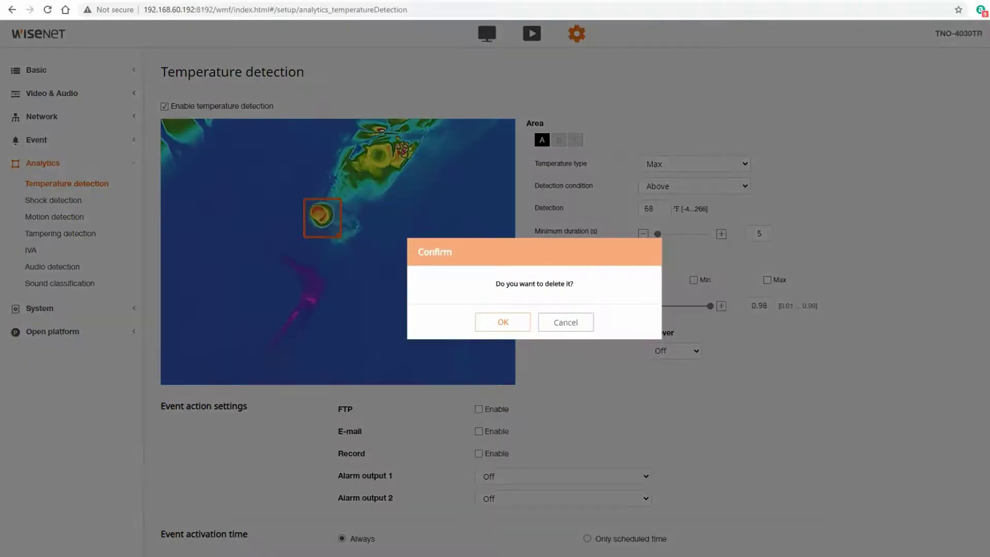
pyautogui.click(566, 322)
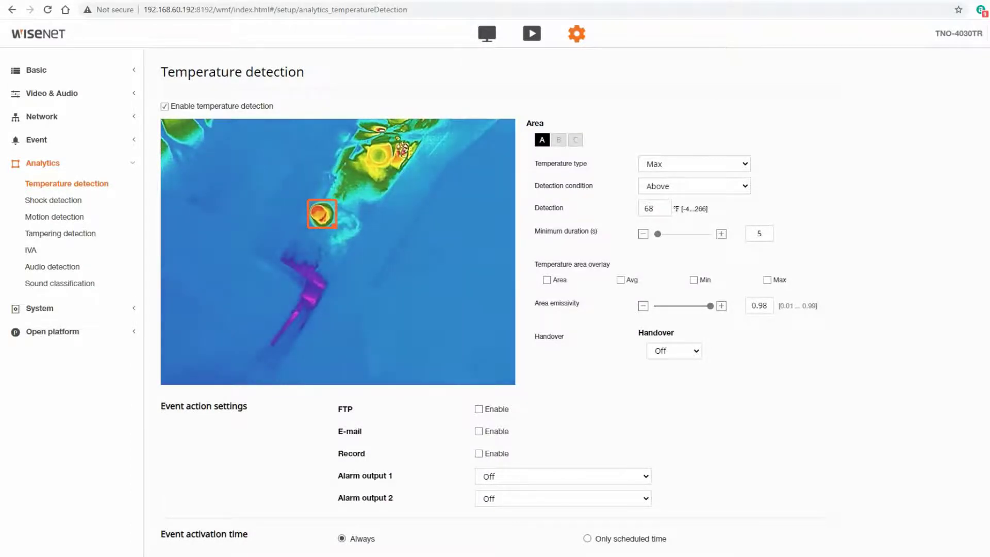
# Step: Review area A's temperature types and detection conditions, and configure it to detect a Max temperature Above 90 °F
pyautogui.click(693, 164)
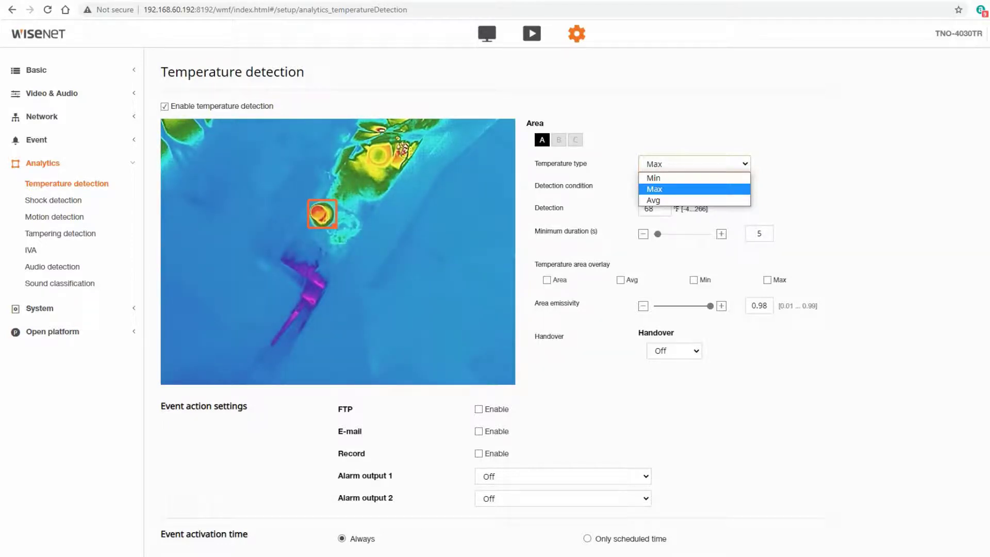
pyautogui.press('Escape')
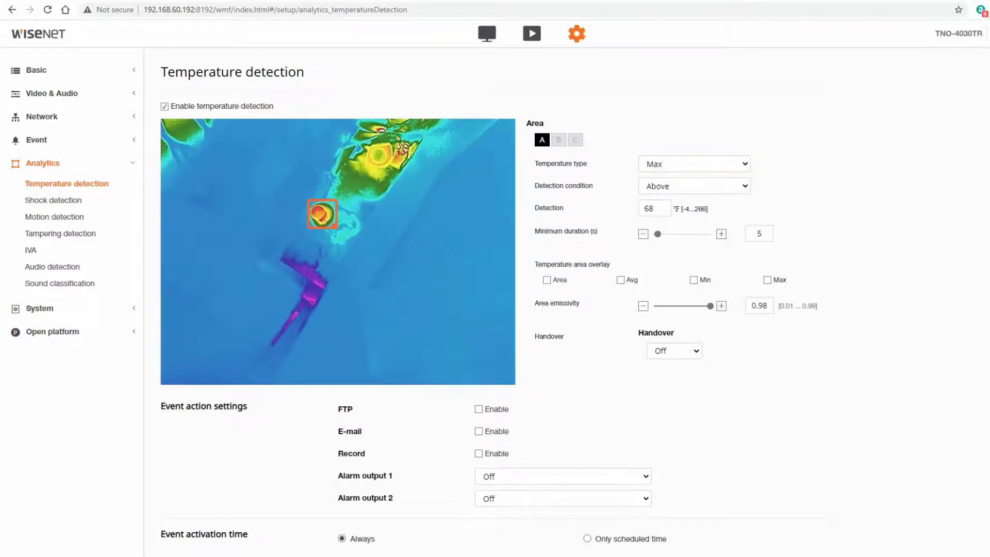
pyautogui.click(693, 186)
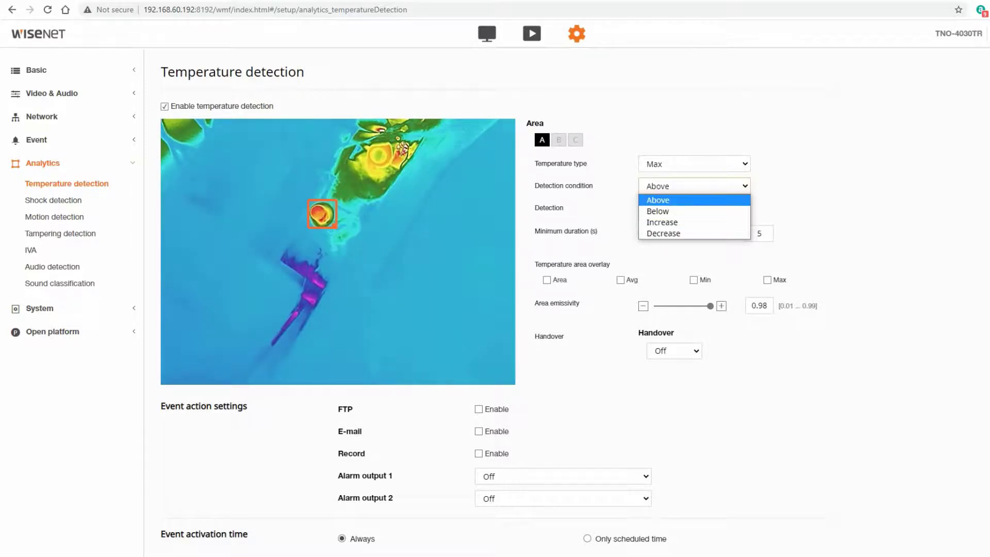
pyautogui.press('Return')
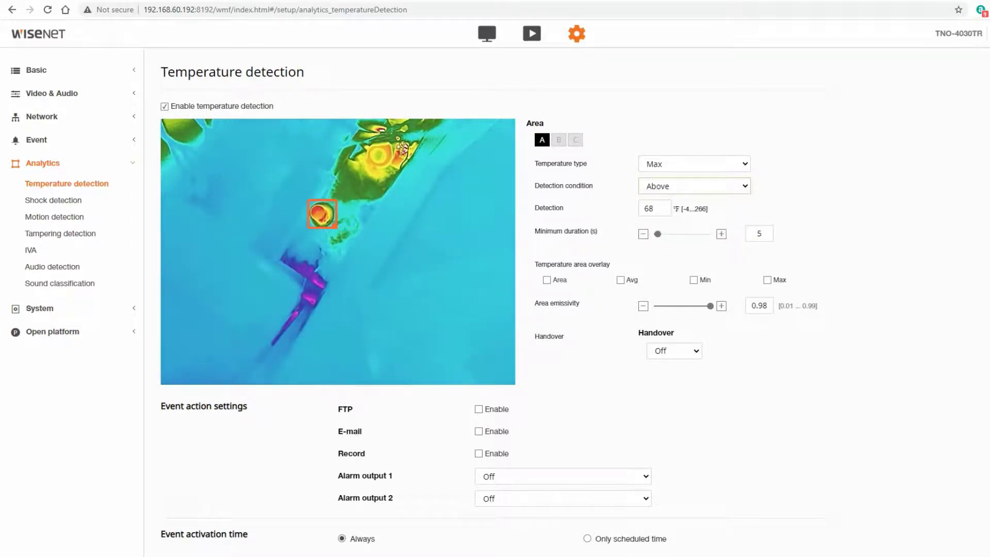
pyautogui.press('space')
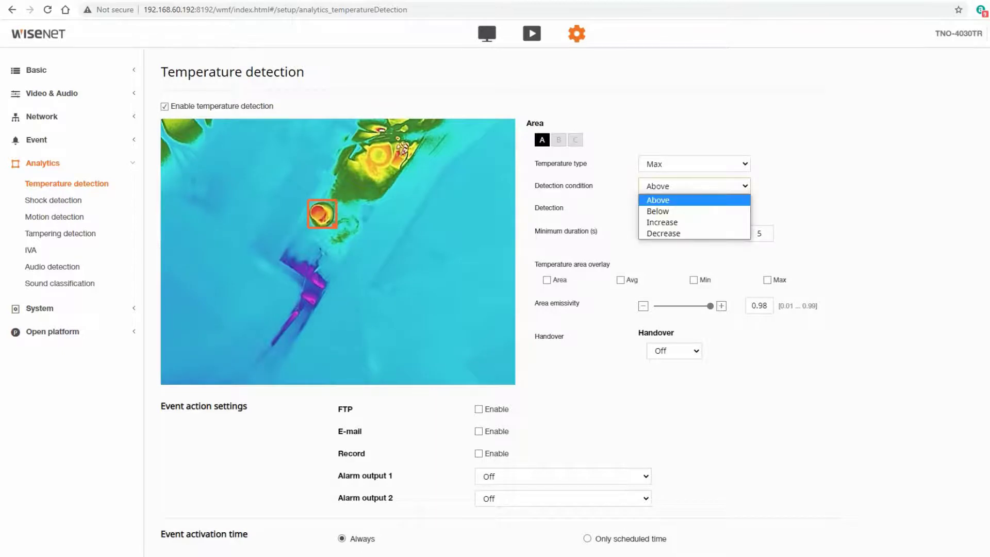
pyautogui.press('Down')
pyautogui.press('Return')
pyautogui.hotkey('alt', 'Down')
pyautogui.press('Down')
pyautogui.press('Return')
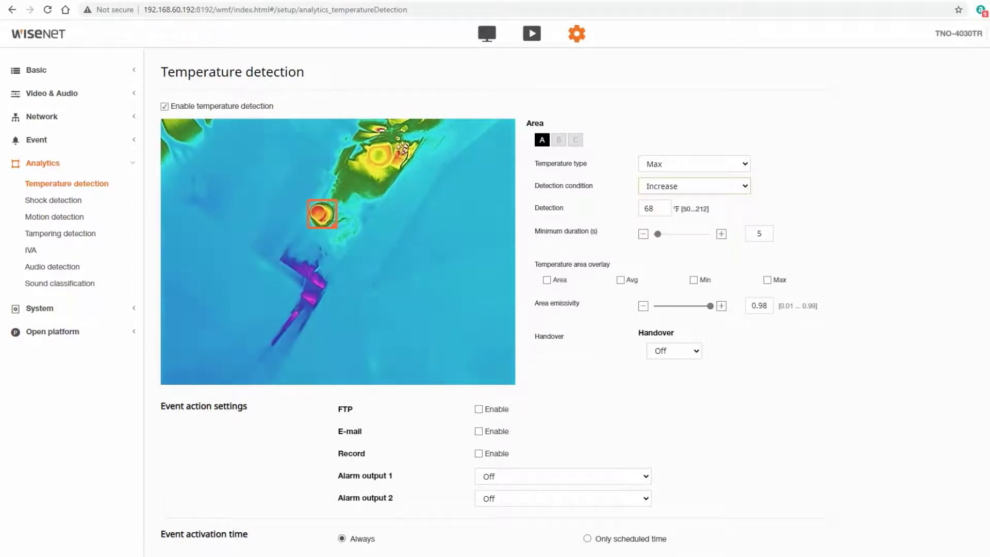
pyautogui.hotkey('alt', 'Down')
pyautogui.press('Return')
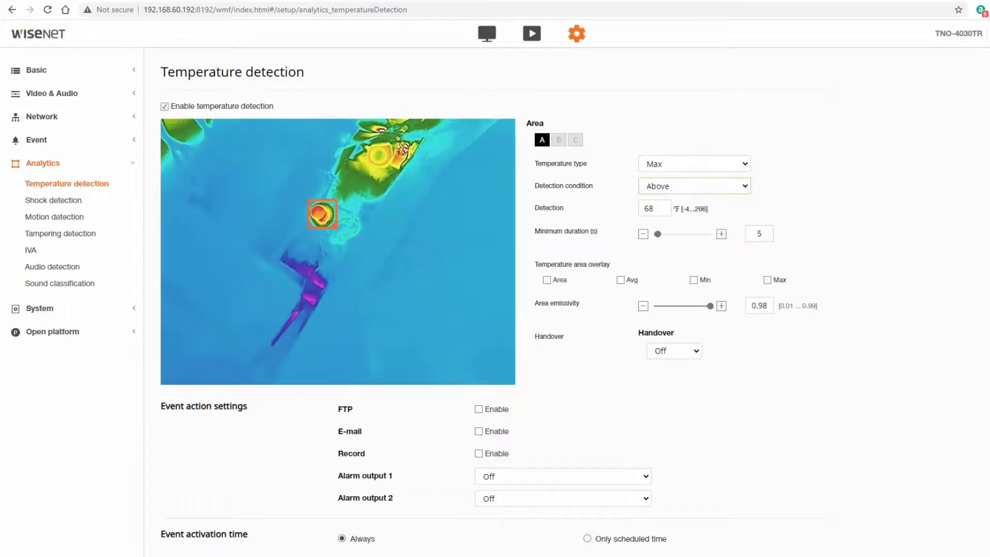
pyautogui.press('Tab')
pyautogui.write('90')
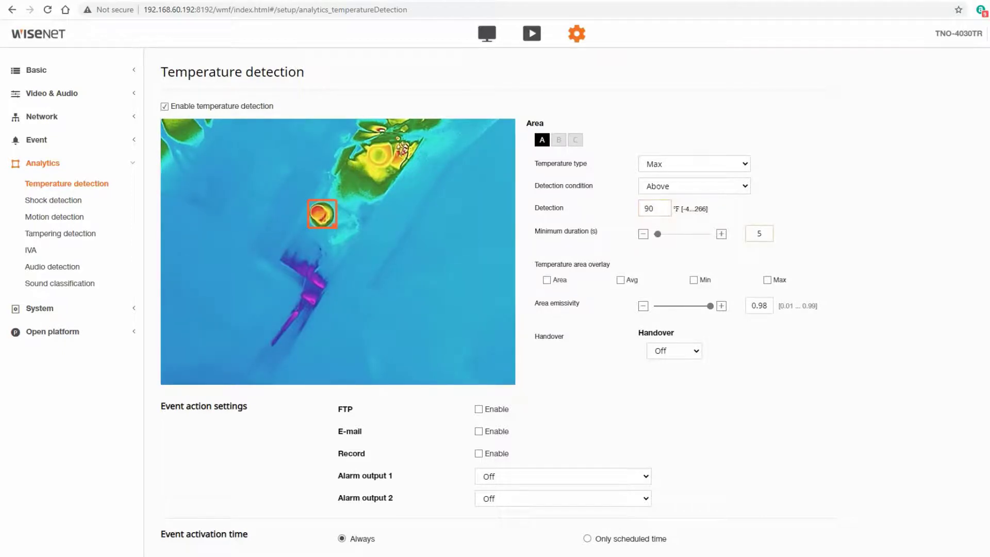
# Step: Try a minimum duration of 31 seconds for area A and restore it to 5 seconds
pyautogui.moveTo(657, 234); pyautogui.dragTo(654, 233)
pyautogui.press('End')
pyautogui.press('Left')
pyautogui.press('Left')
pyautogui.press('Left')
pyautogui.press('Left')
pyautogui.press('Left')
pyautogui.press('Left')
pyautogui.press('Left')
pyautogui.press('Left')
pyautogui.press('Left')
pyautogui.press('Left')
pyautogui.press('Left')
pyautogui.press('Left')
pyautogui.press('Left')
pyautogui.press('Left')
pyautogui.press('Left')
pyautogui.press('Left')
pyautogui.press('Left')
pyautogui.press('Left')
pyautogui.press('Left')
pyautogui.press('Left')
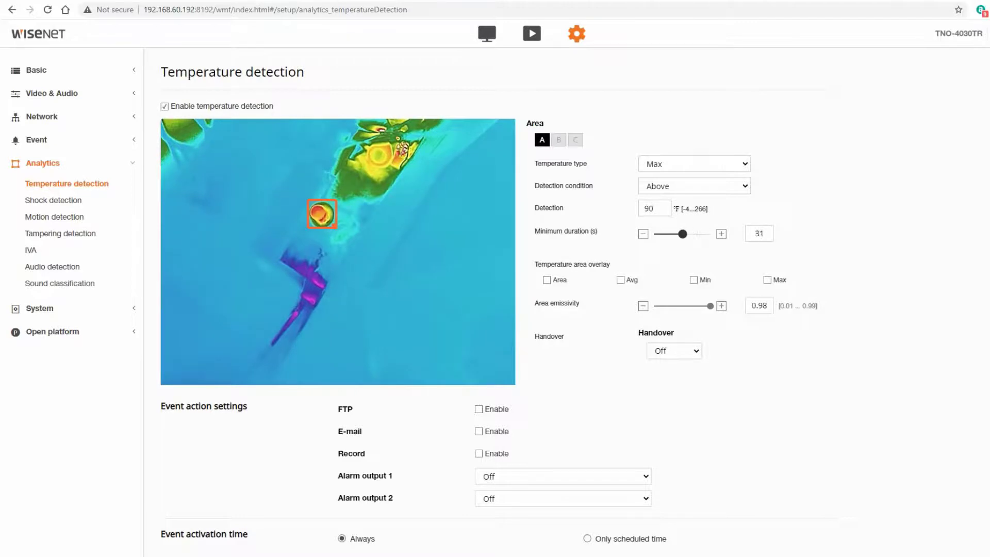
pyautogui.press('Tab')
pyautogui.write('5')
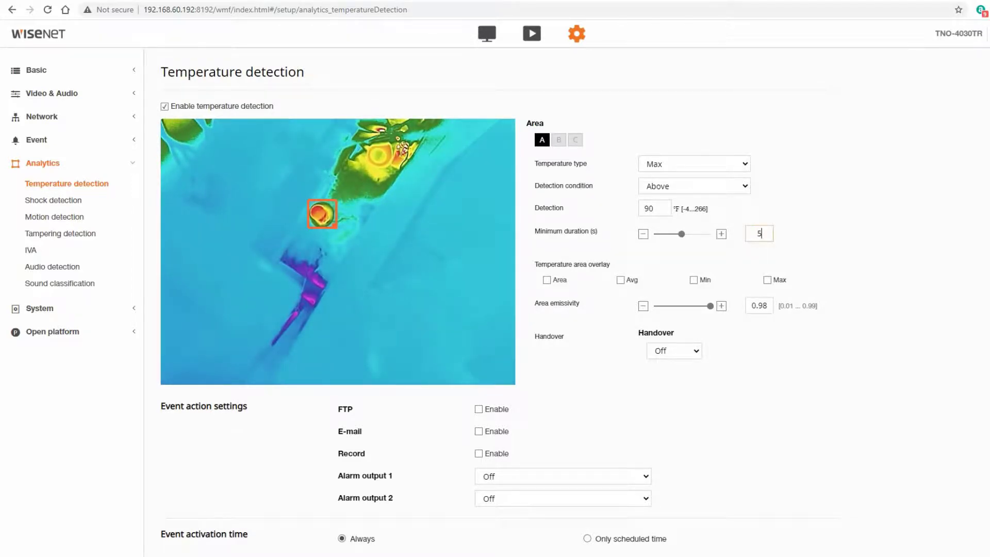
# Step: Enable the Area, Avg, Min and Max temperature overlays for area A and apply the settings
pyautogui.press('Tab')
pyautogui.press('space')
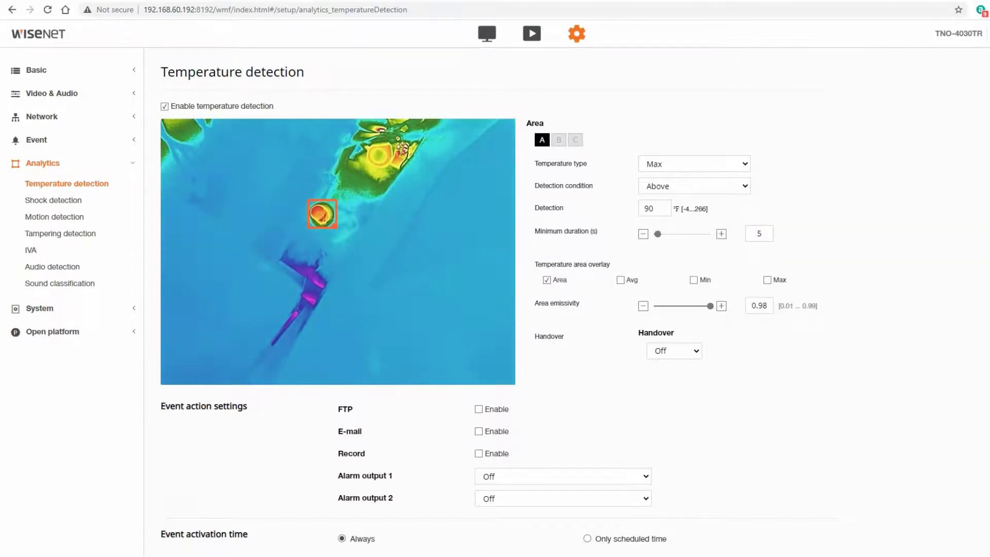
pyautogui.press('Tab')
pyautogui.press('space')
pyautogui.press('Tab')
pyautogui.press('space')
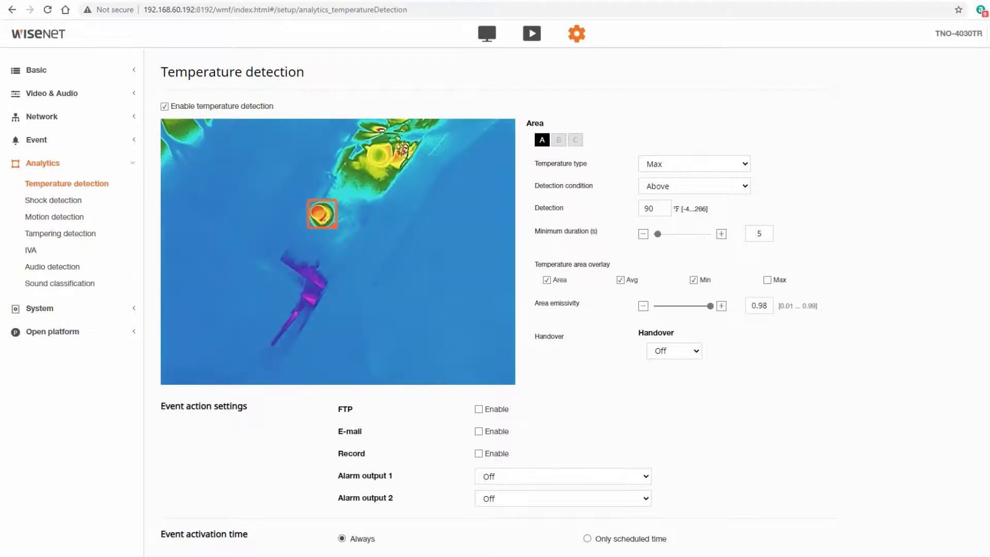
pyautogui.click(767, 280)
pyautogui.scroll(-1, 494, 302)
pyautogui.click(456, 536)
pyautogui.press('Return')
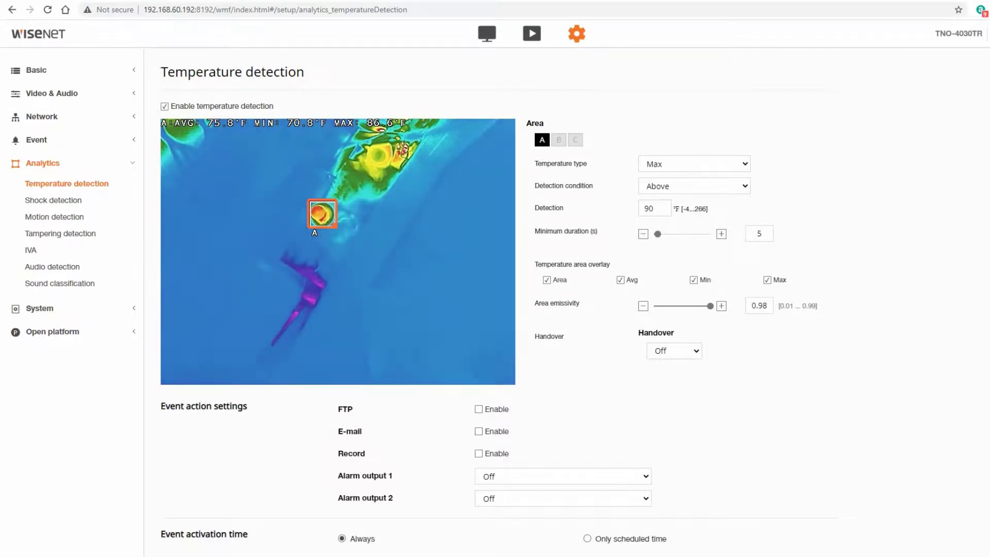
# Step: Disable the Avg temperature overlay for area A and apply the change
pyautogui.click(620, 280)
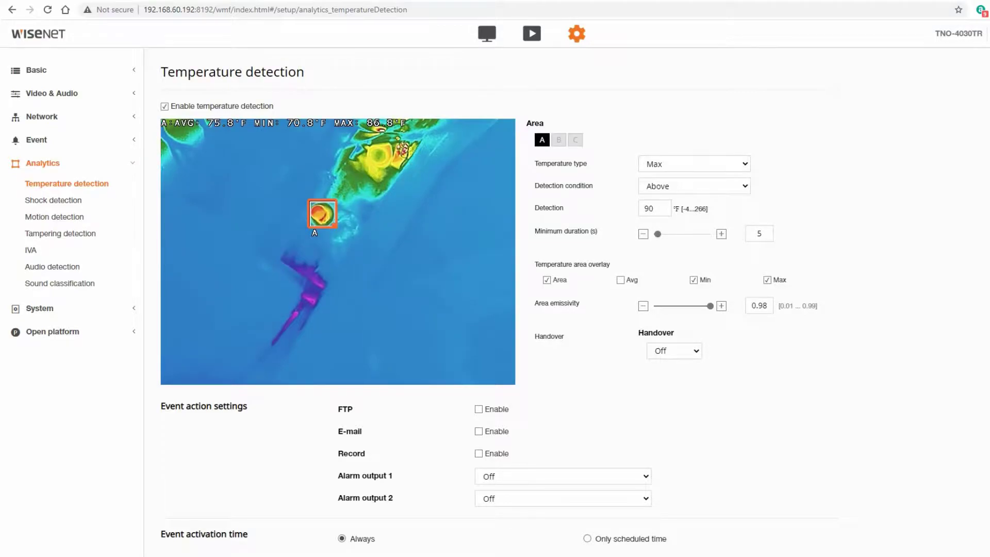
pyautogui.scroll(-1, 488, 302)
pyautogui.click(456, 536)
pyautogui.click(512, 382)
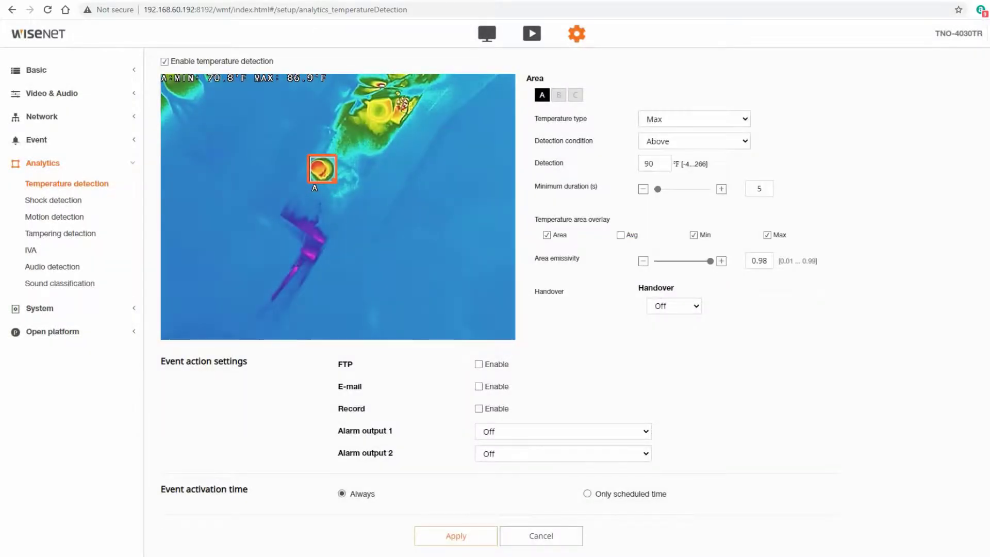
# Step: Draw detection area B around the larger warm object, enable its Area and Avg overlays, and apply the settings
pyautogui.moveTo(362, 97); pyautogui.dragTo(417, 135)
pyautogui.click(456, 536)
pyautogui.click(503, 322)
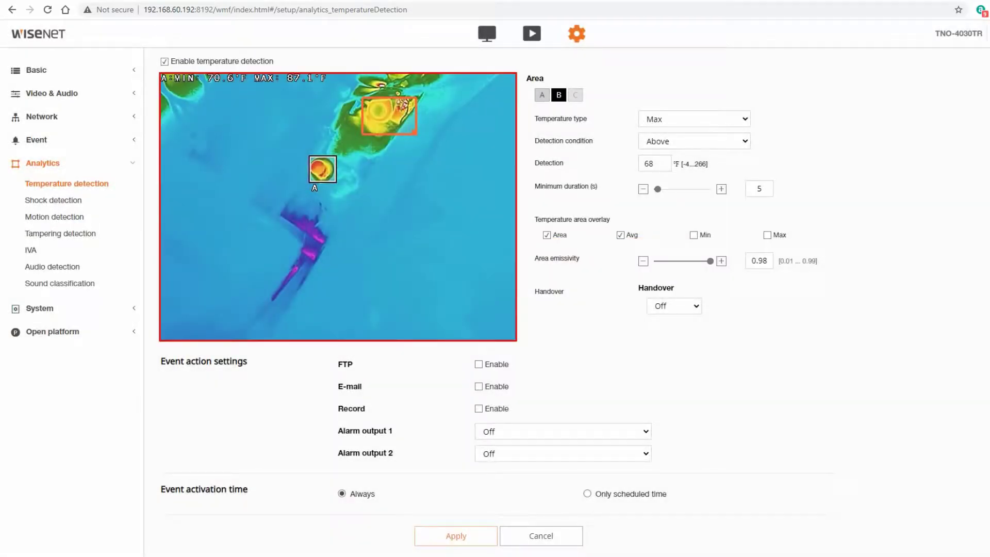
pyautogui.click(456, 536)
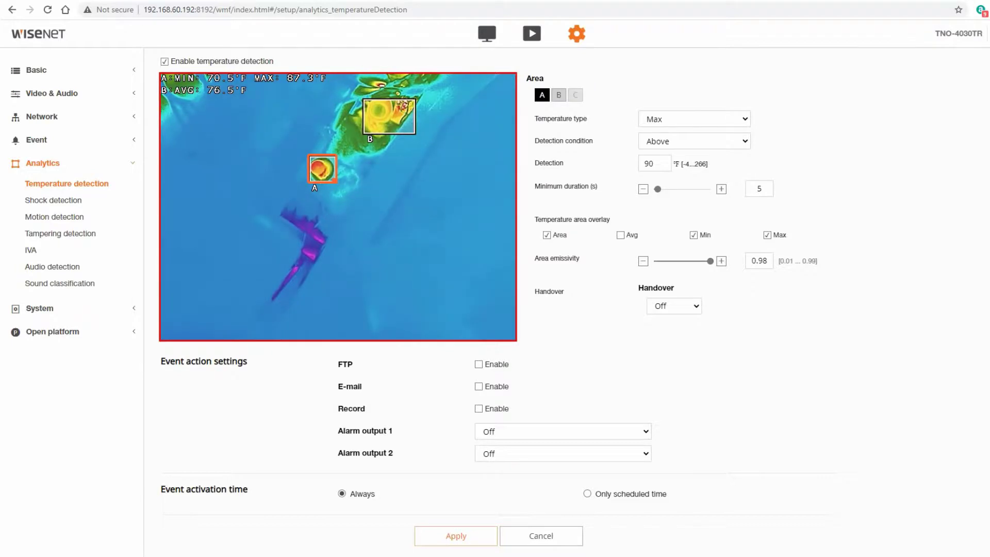
# Step: Review the duration options for alarm output 1 and apply the temperature detection settings
pyautogui.click(563, 431)
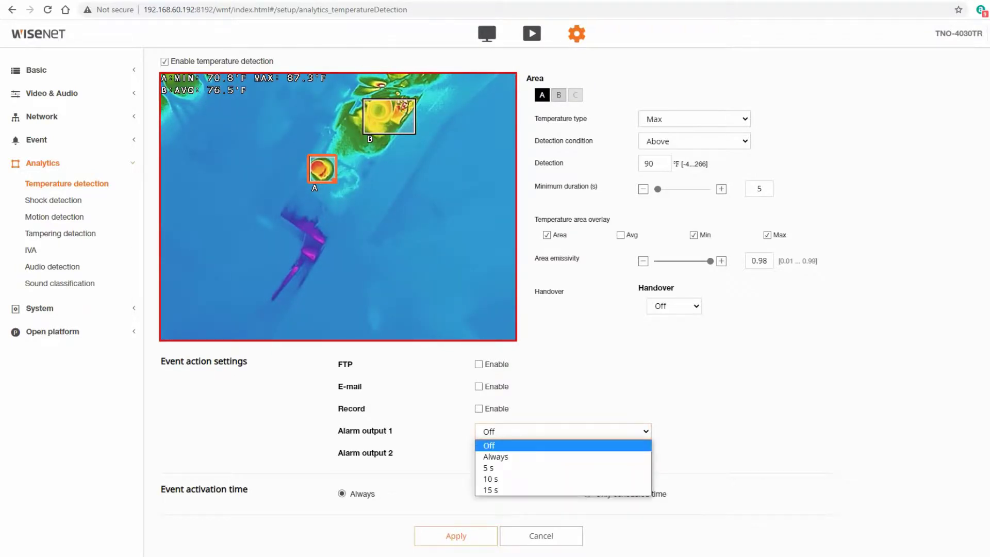
pyautogui.press('Escape')
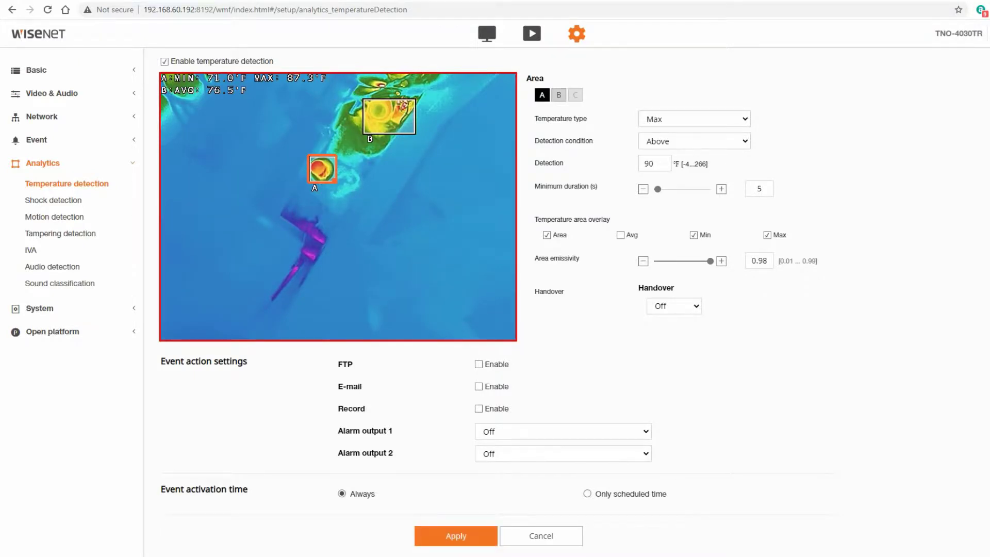
pyautogui.click(456, 536)
pyautogui.click(502, 322)
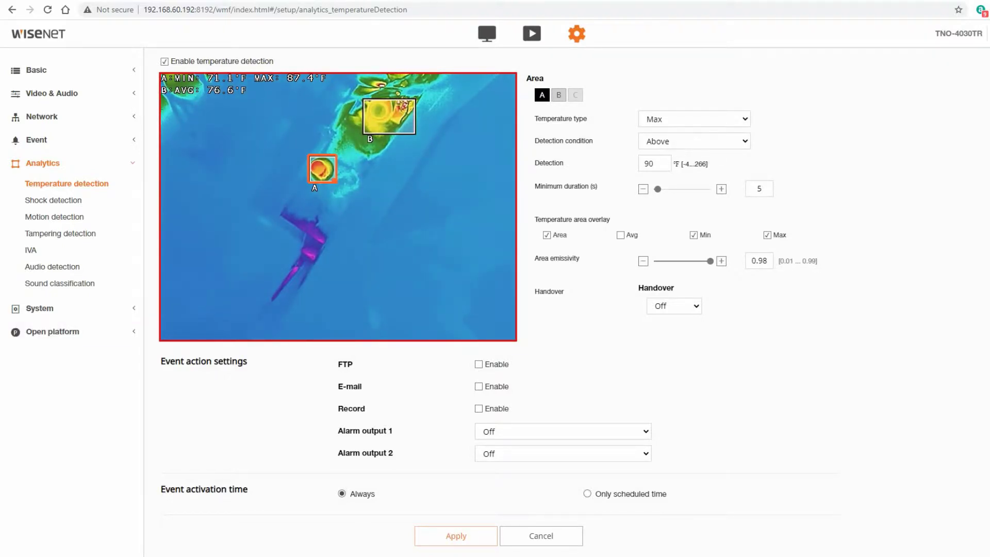
# Step: Open area B's detection temperature for editing
pyautogui.click(558, 94)
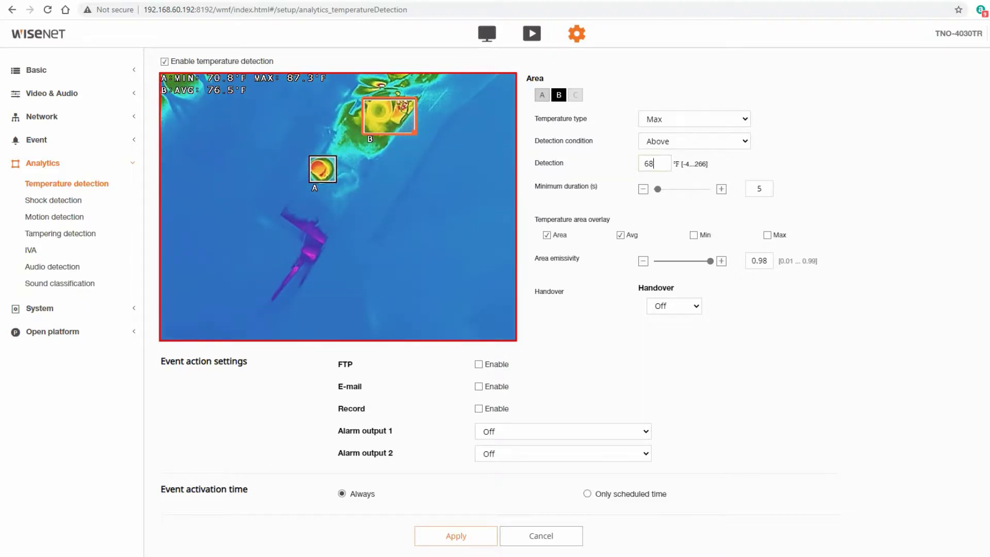
pyautogui.doubleClick(653, 163)
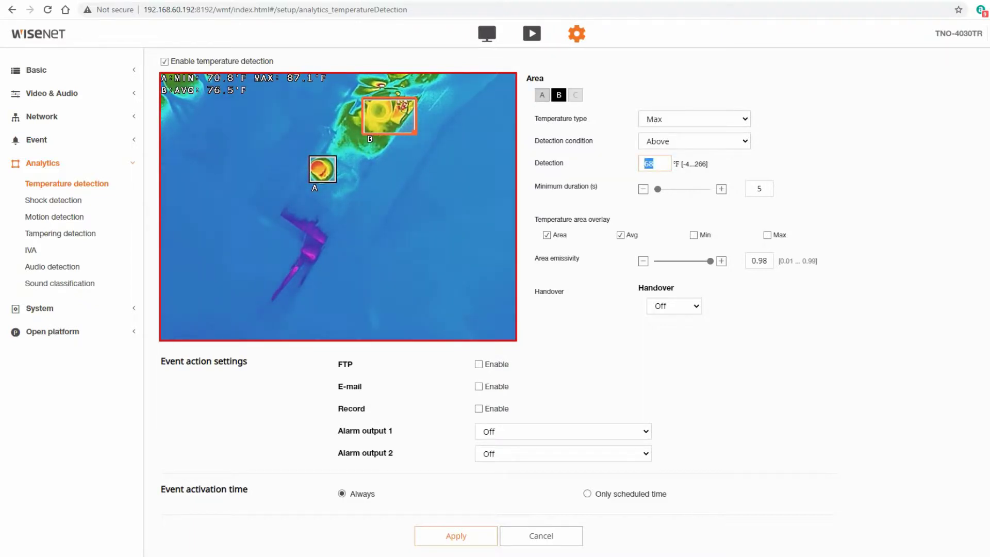